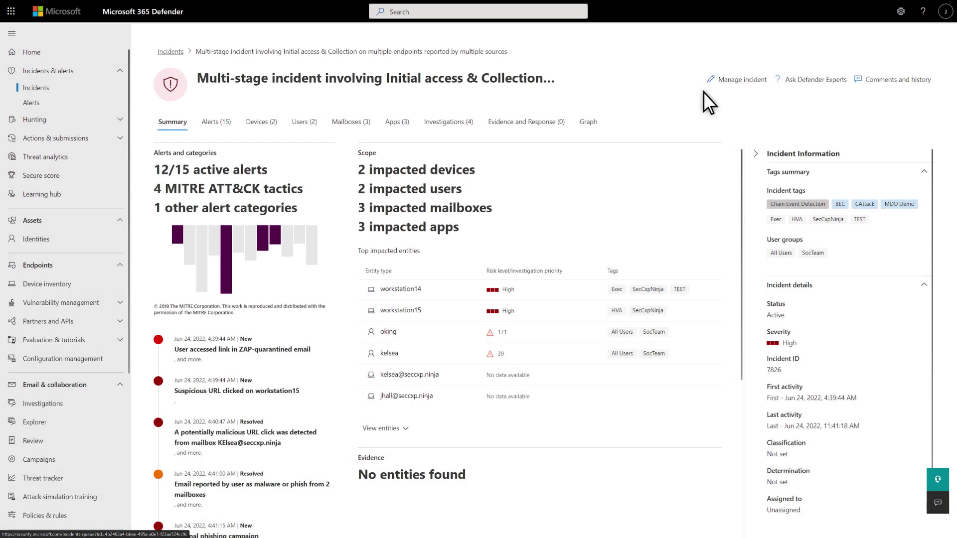
Set the multi-stage incident's status to Resolved and choose a classification in Manage incident.
click(715, 82)
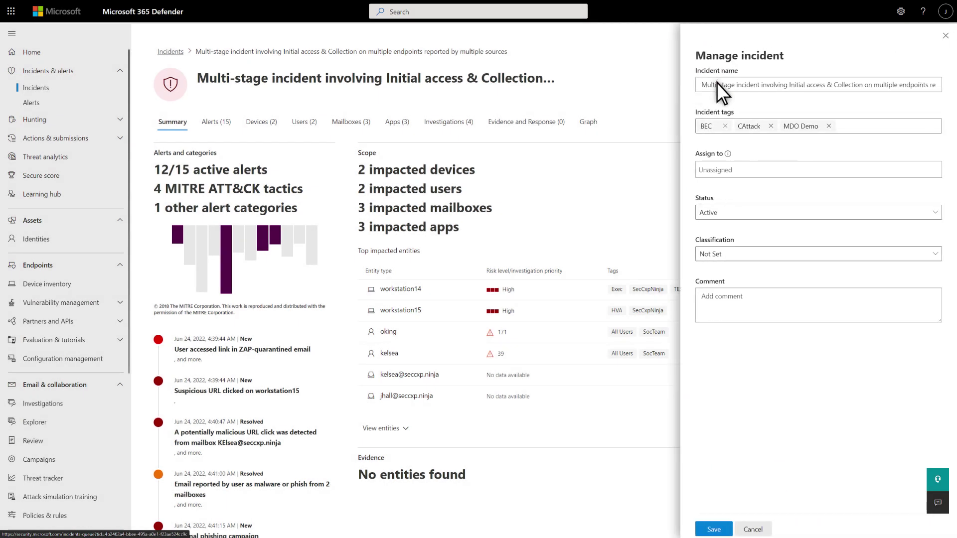
click(753, 213)
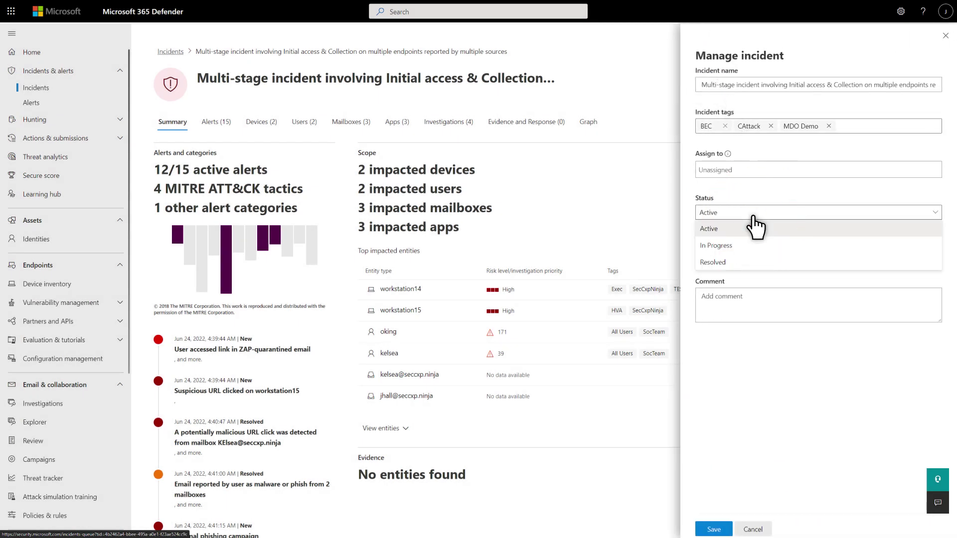
click(740, 264)
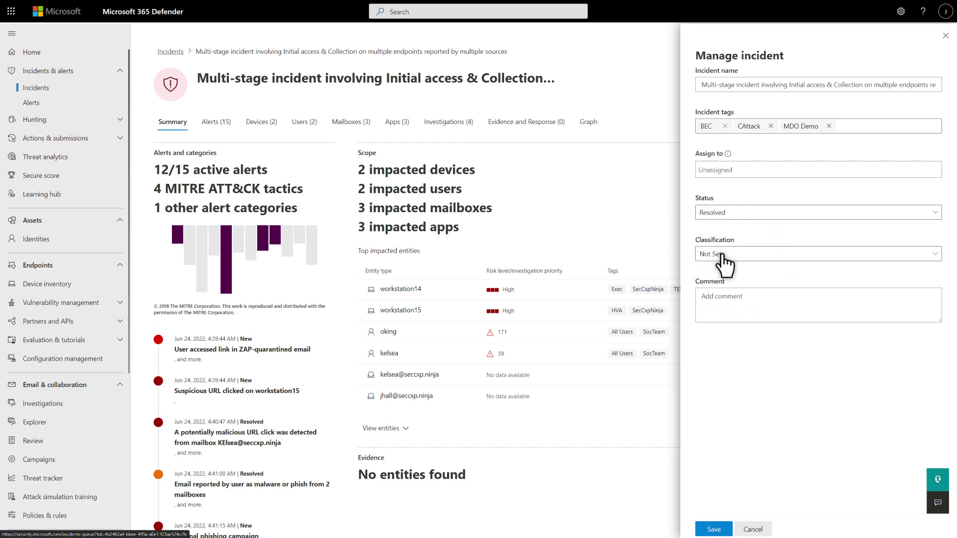
click(703, 255)
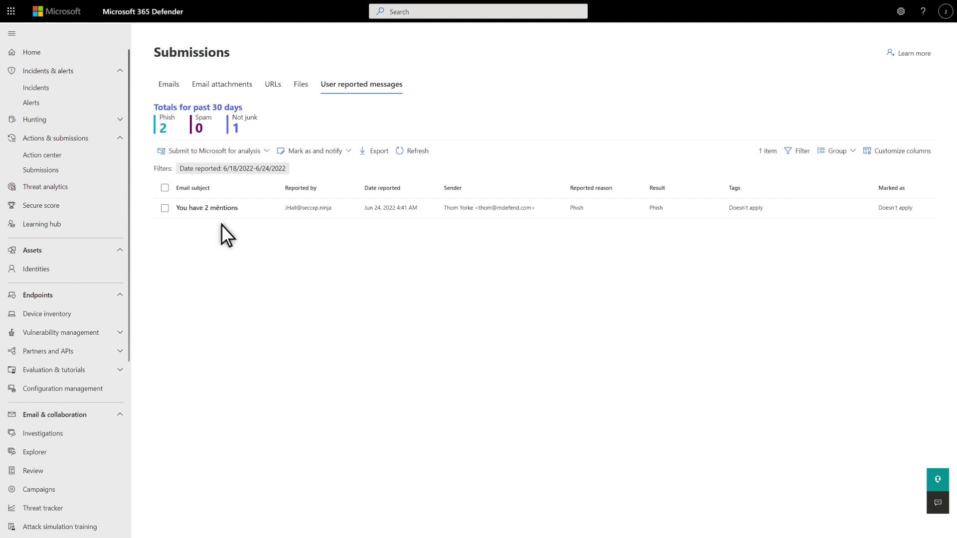
Review the 'You have 2 mentions' reported message and its Submit to Microsoft options.
click(232, 213)
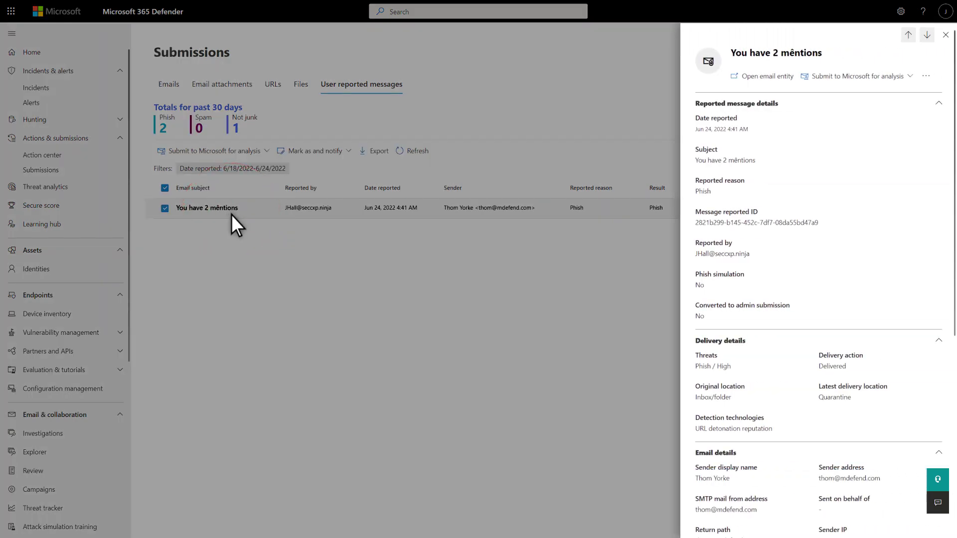
click(887, 83)
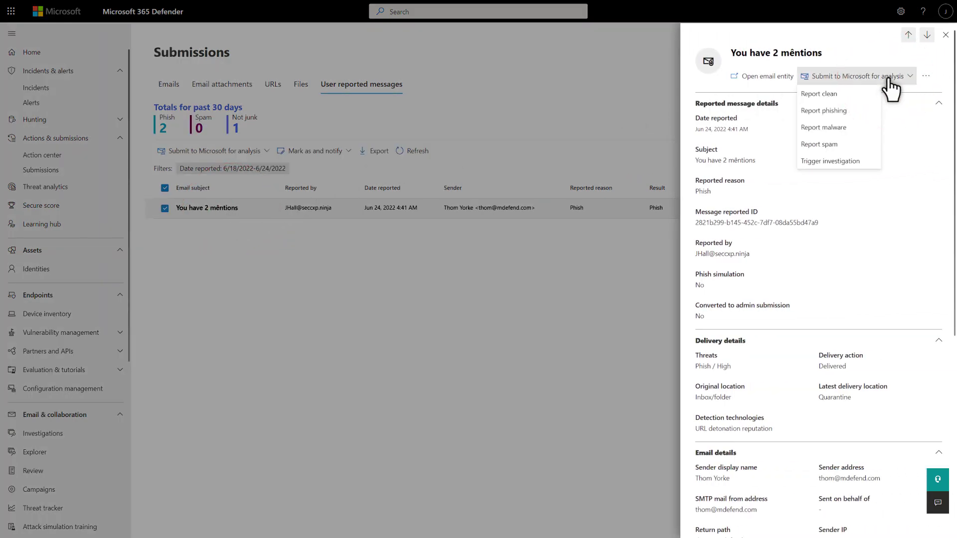
click(944, 35)
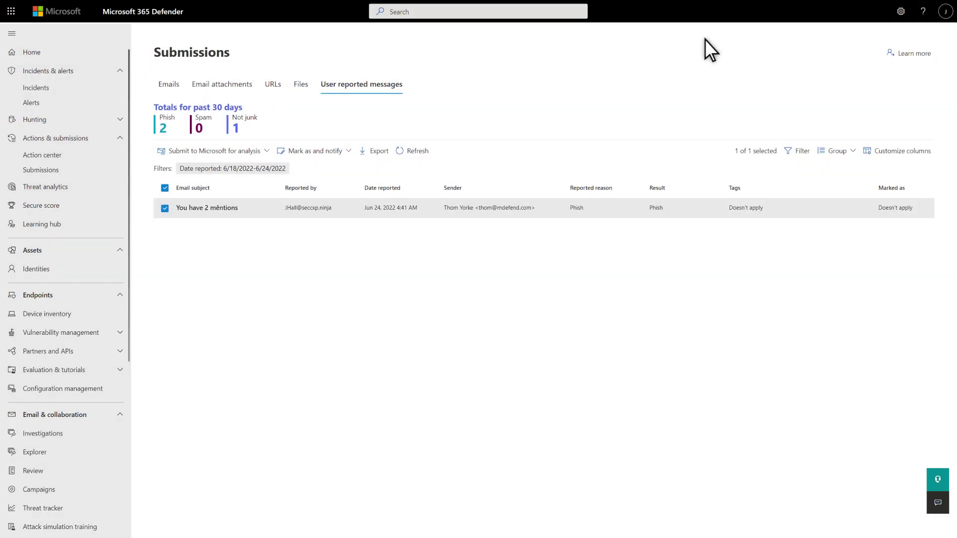
Review the pending email submission from the Emails submissions list.
click(168, 88)
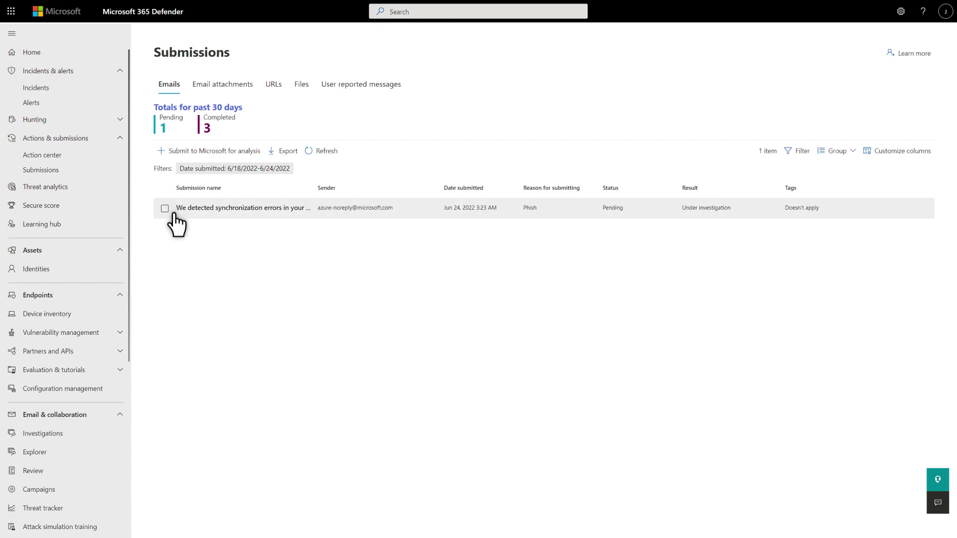
click(172, 214)
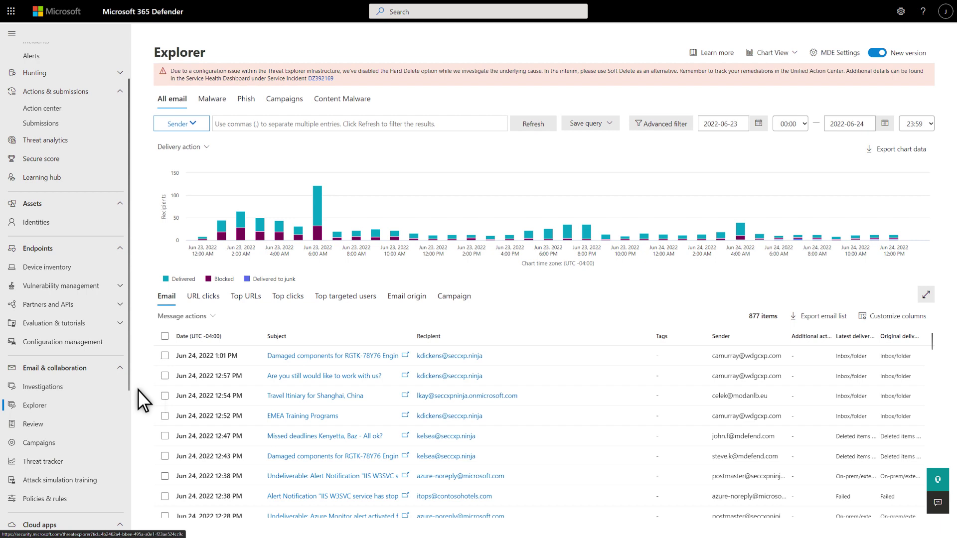
Select the newest email in Explorer and view its available Message actions.
click(165, 356)
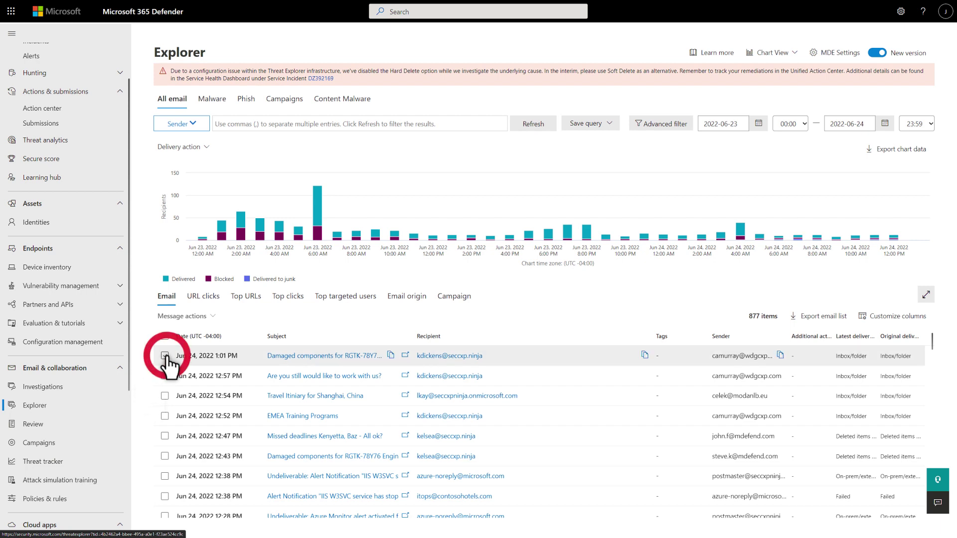
click(202, 317)
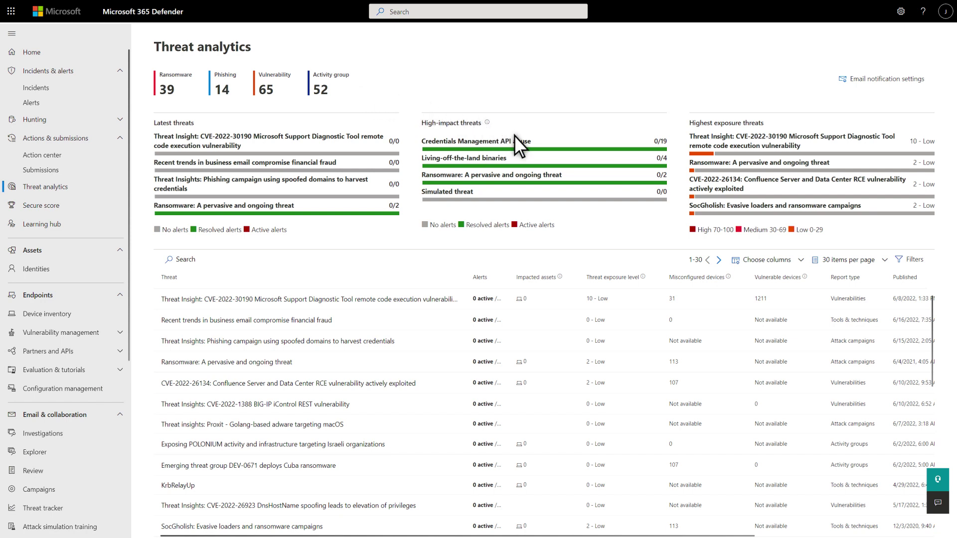
Read the analyst report for the Credentials Management API abuse threat.
click(536, 148)
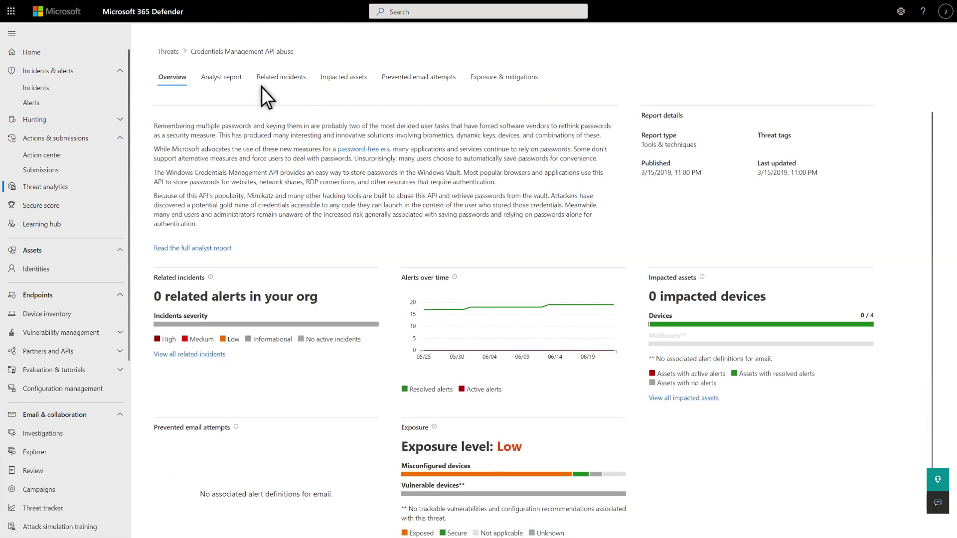
click(211, 81)
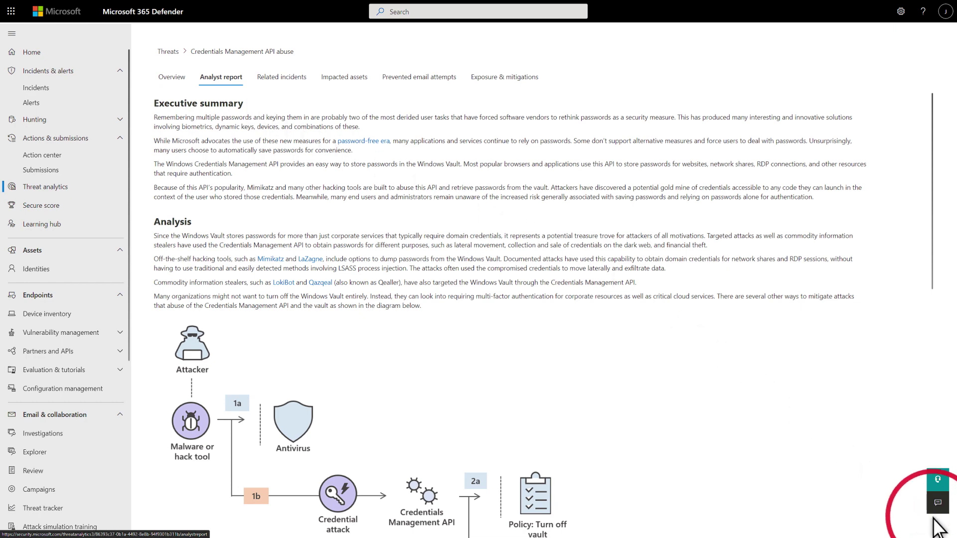
scroll(934, 523, down, 5)
scroll(938, 527, down, 2)
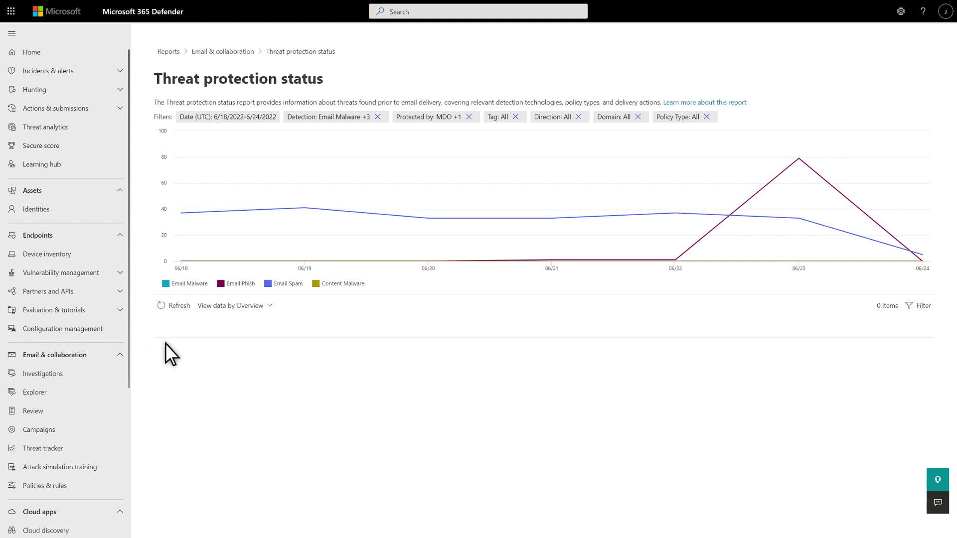
View the Threat protection status report data by System override.
click(263, 306)
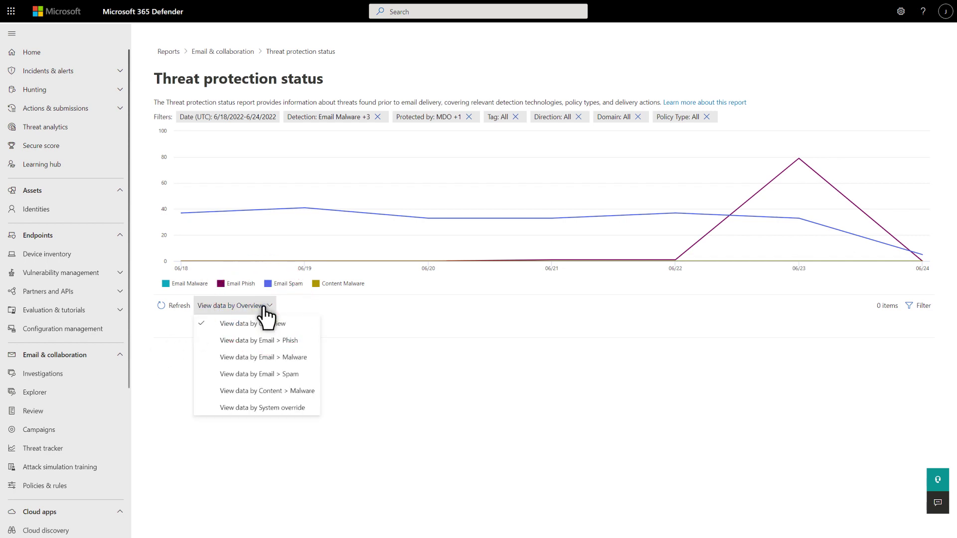
click(295, 411)
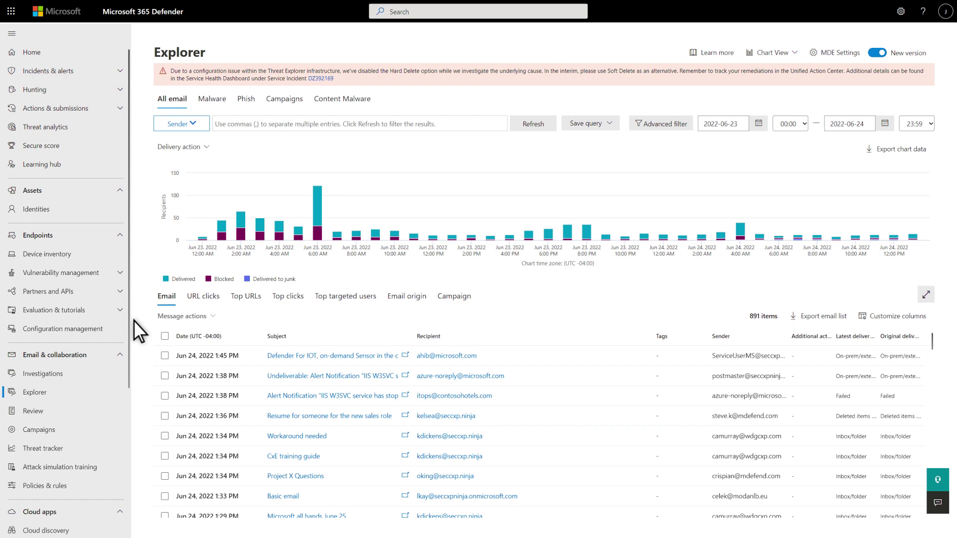
Trigger an investigation on the newest Defender For IOT email and view its details flyout.
click(165, 356)
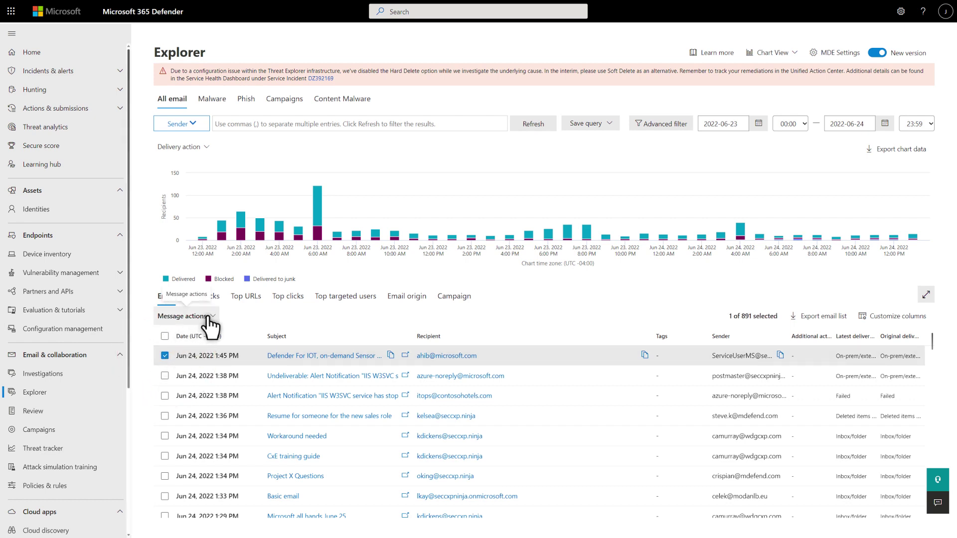
click(208, 323)
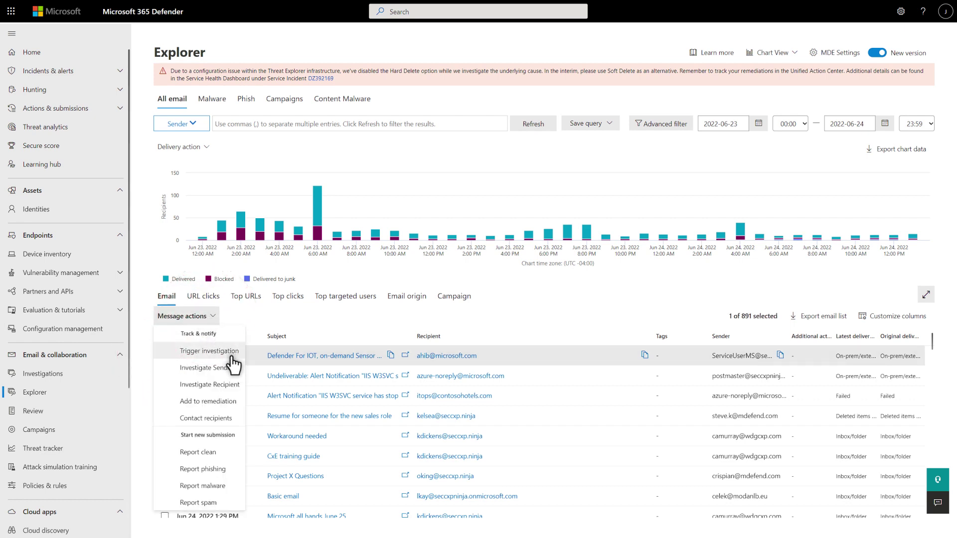
click(231, 357)
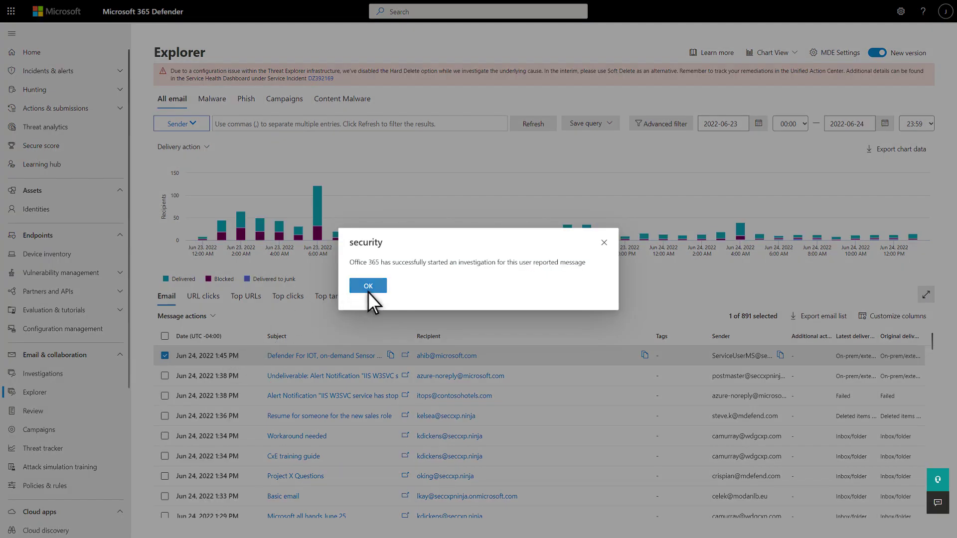
click(374, 289)
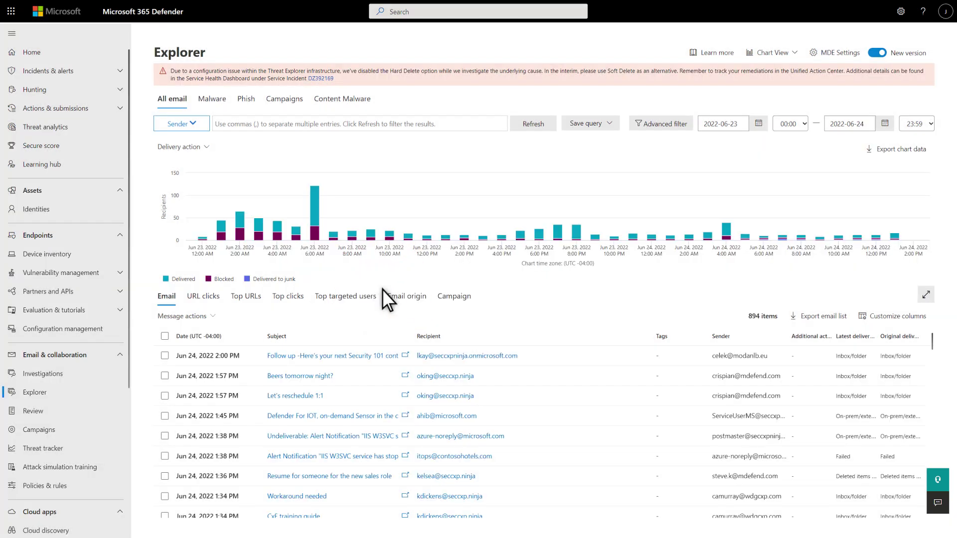
click(355, 361)
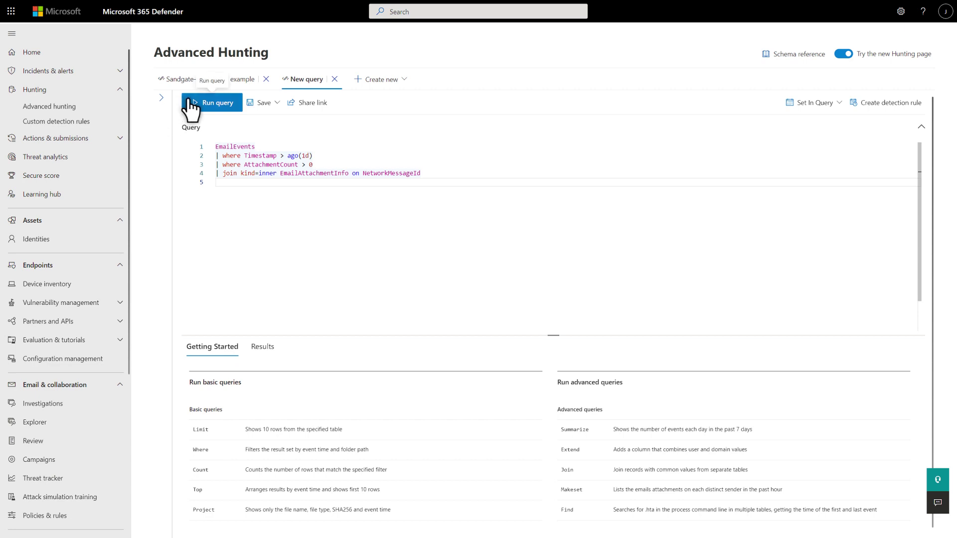
Run the EmailEvents attachments hunting query, returning 183 results.
click(191, 107)
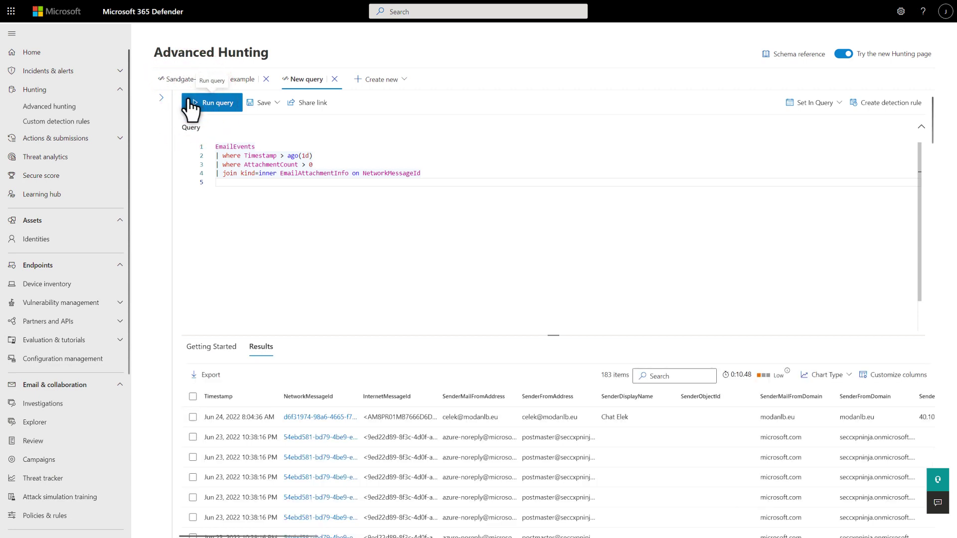